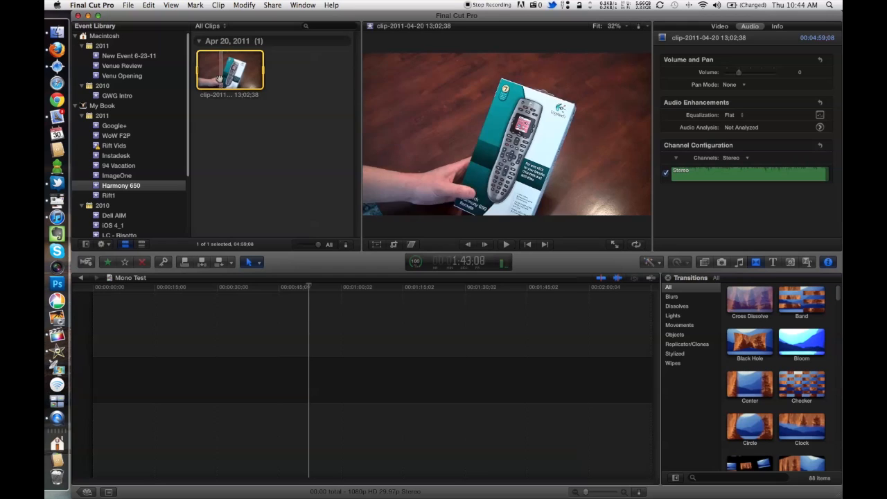
Step: Play part of the Harmony 650 event clip in the browser to check its audio
{"action": "left_click", "coordinate": [217, 105]}
{"action": "left_click", "coordinate": [211, 72]}
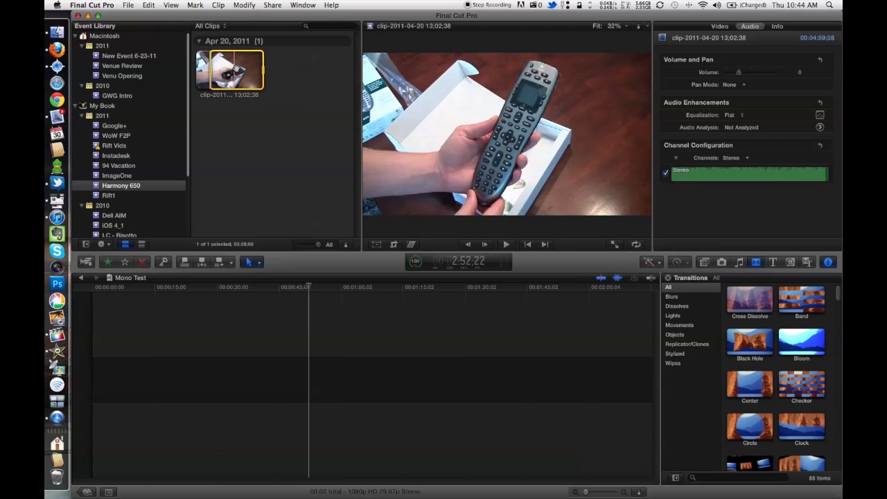
{"action": "left_click", "coordinate": [254, 131]}
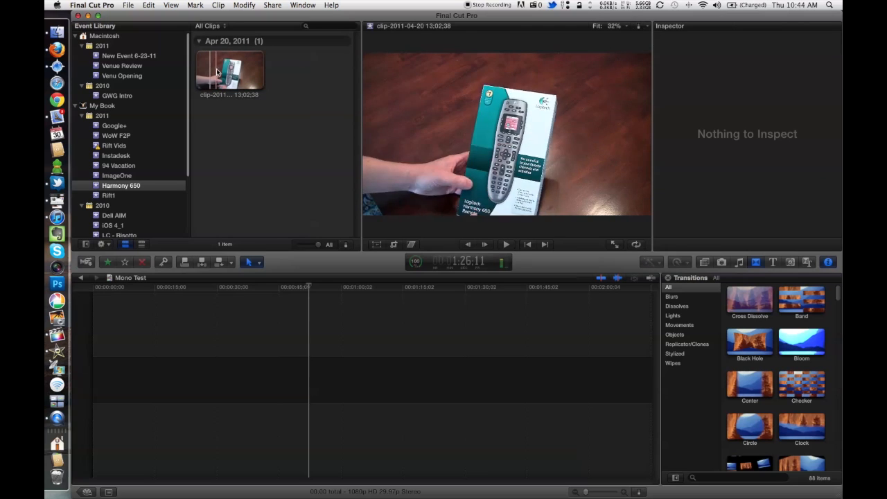
{"action": "key", "text": "space"}
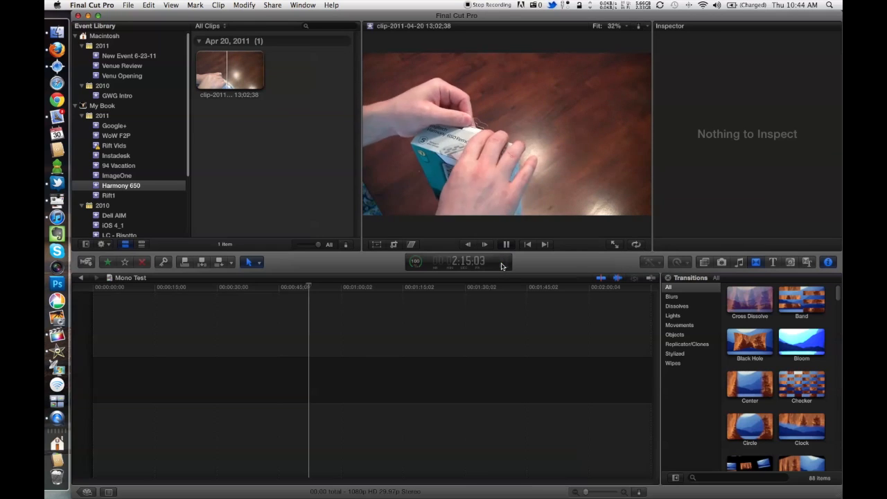
{"action": "key", "text": "space"}
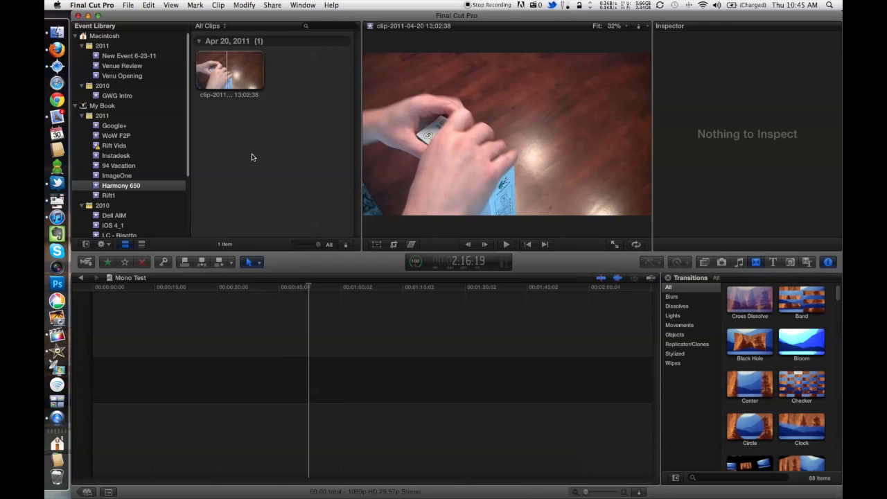
Step: Switch to iMovie, view the YouTube page for the iMovie 09 mono audio how-to in Camino, and return to iMovie
{"action": "left_click", "coordinate": [60, 348]}
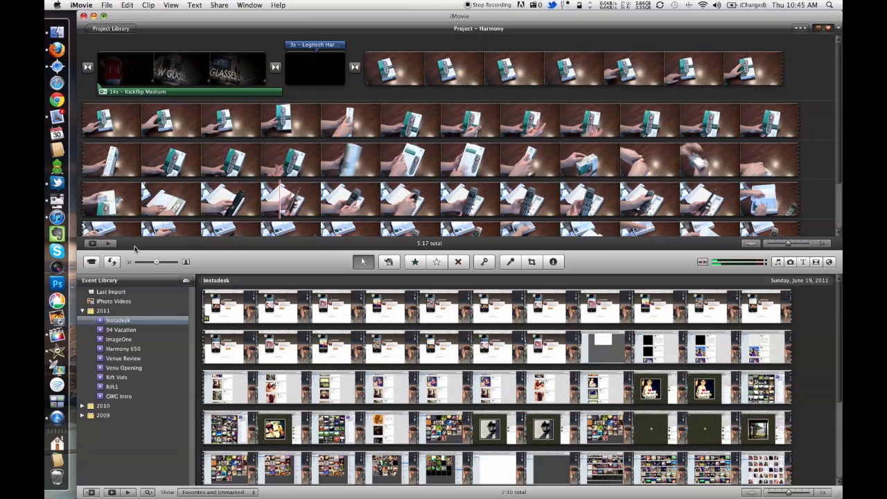
{"action": "left_click", "coordinate": [64, 57]}
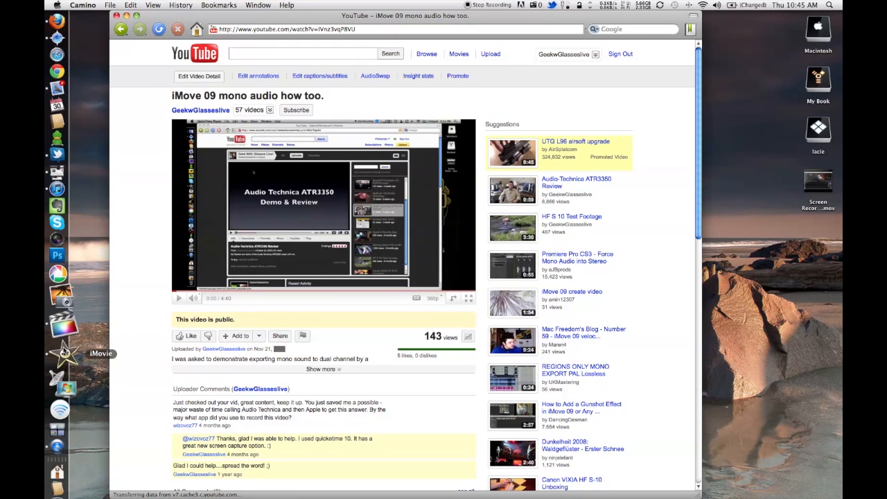
{"action": "left_click", "coordinate": [59, 352]}
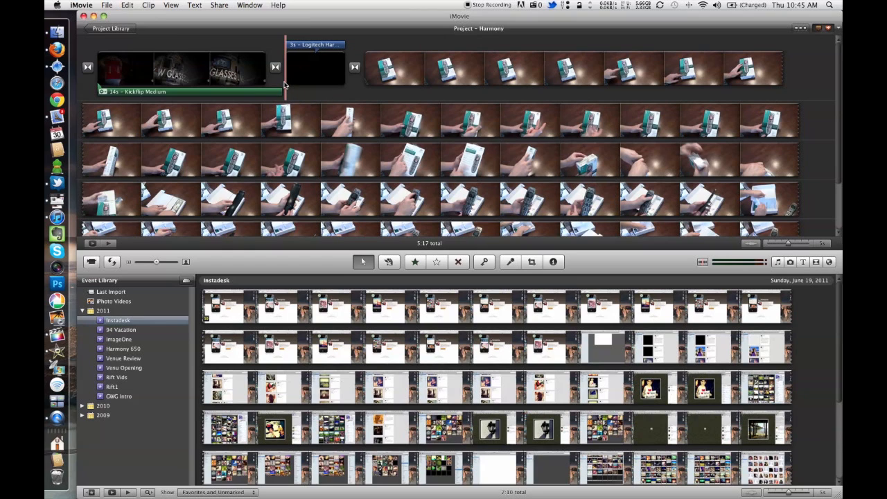
Step: Start a QuickTime export of the Harmony project, set the MPEG-4 audio channels to Mono, and cancel the export
{"action": "left_click", "coordinate": [226, 5]}
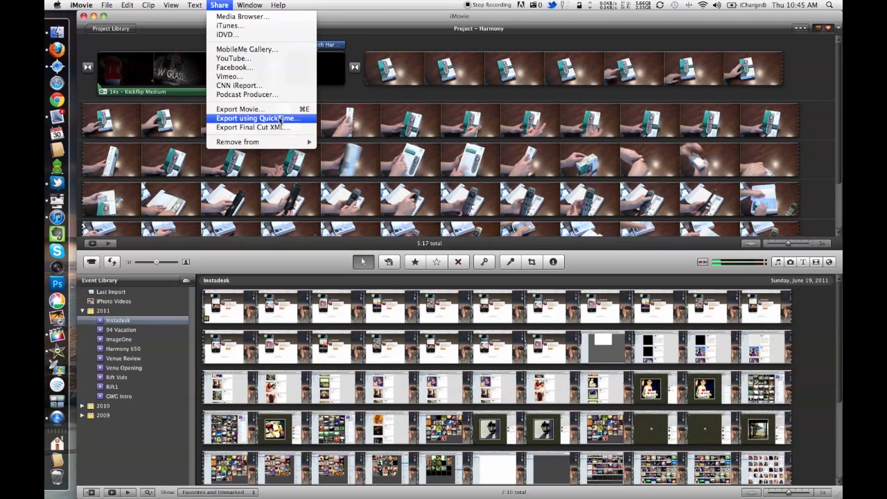
{"action": "left_click", "coordinate": [281, 120]}
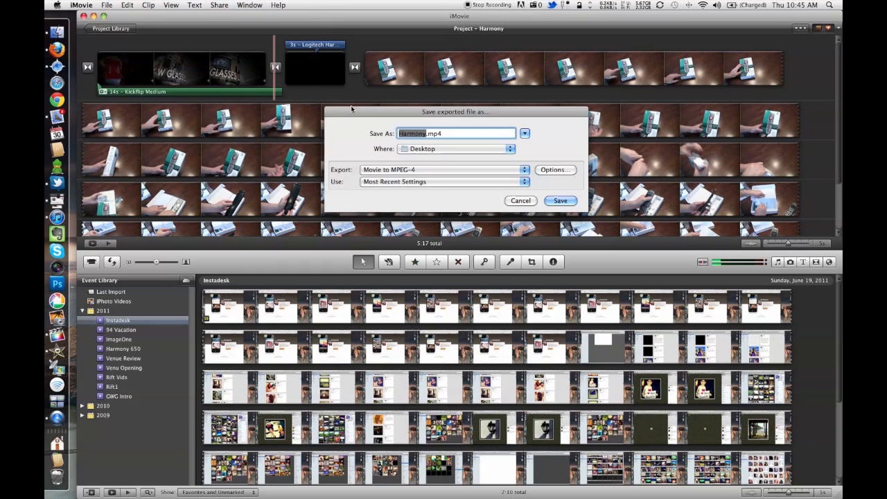
{"action": "left_click", "coordinate": [554, 172]}
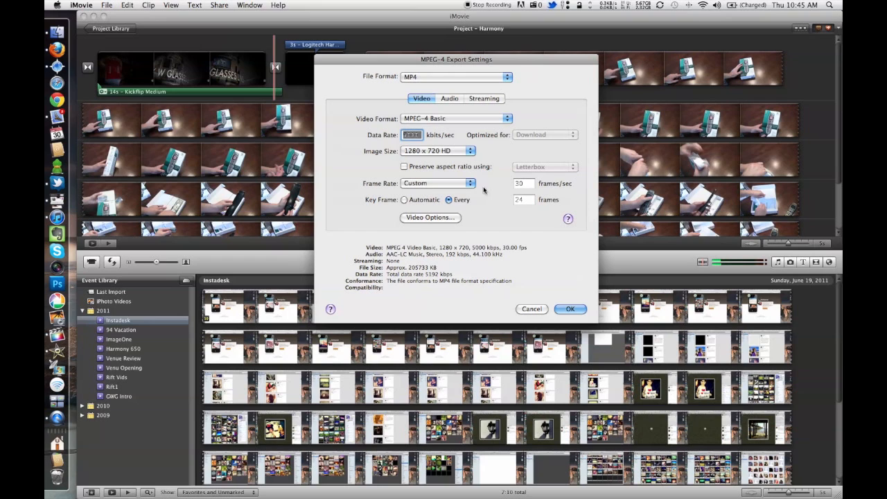
{"action": "left_click", "coordinate": [449, 98]}
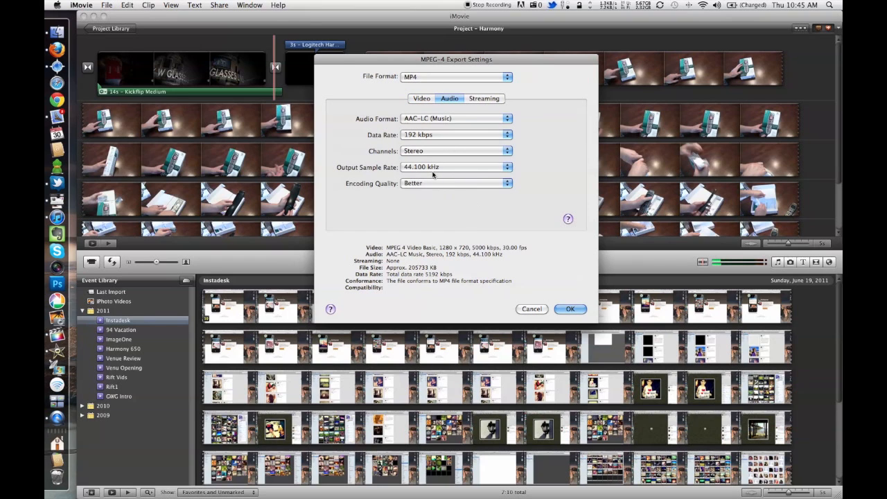
{"action": "left_click", "coordinate": [444, 151]}
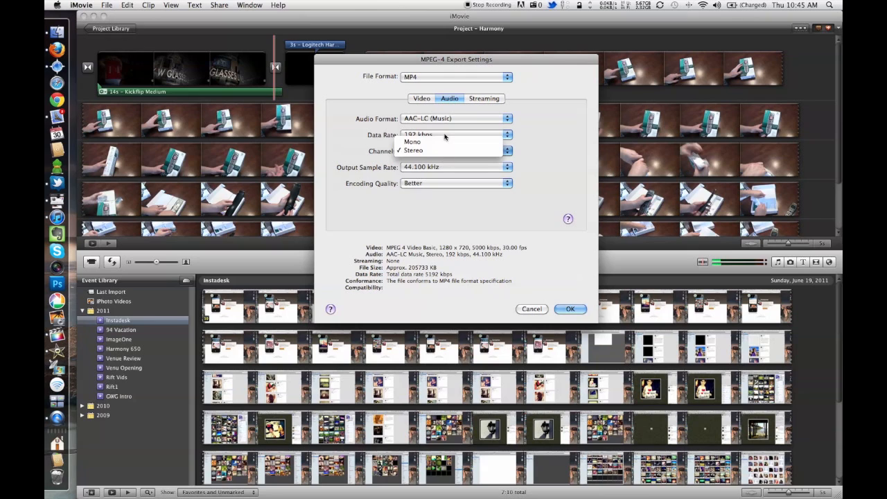
{"action": "left_click", "coordinate": [444, 141]}
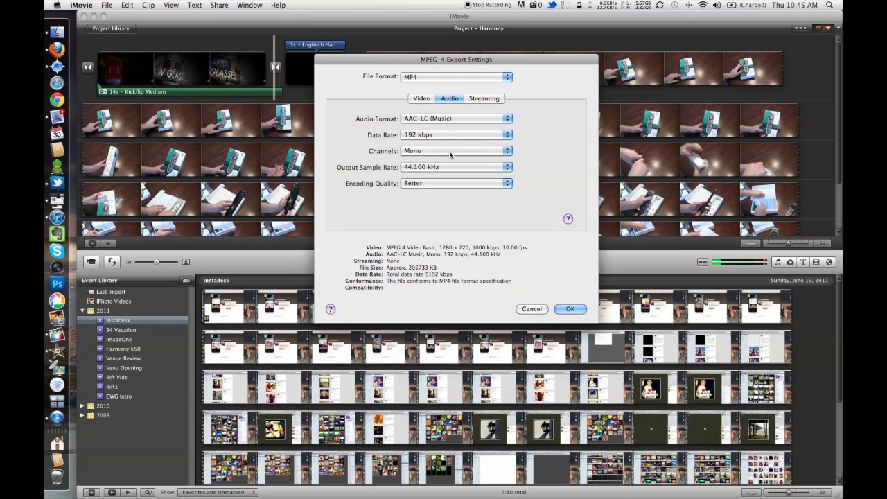
{"action": "left_click", "coordinate": [530, 310]}
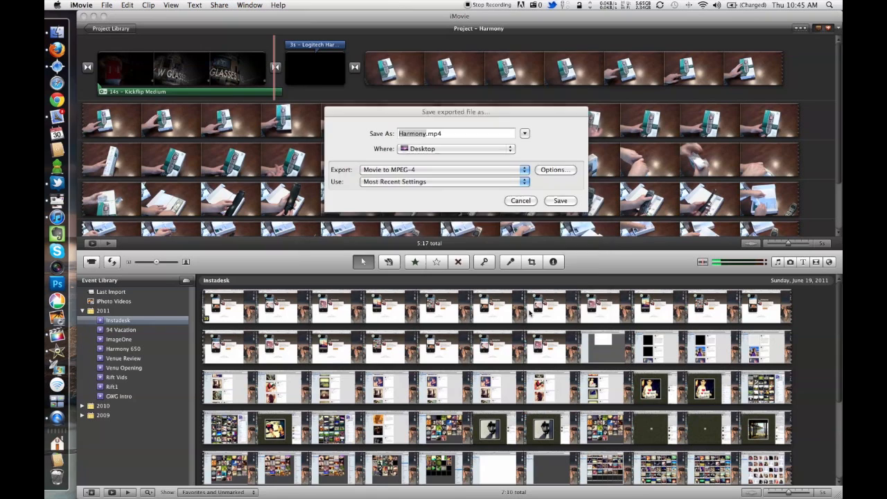
{"action": "left_click", "coordinate": [520, 200]}
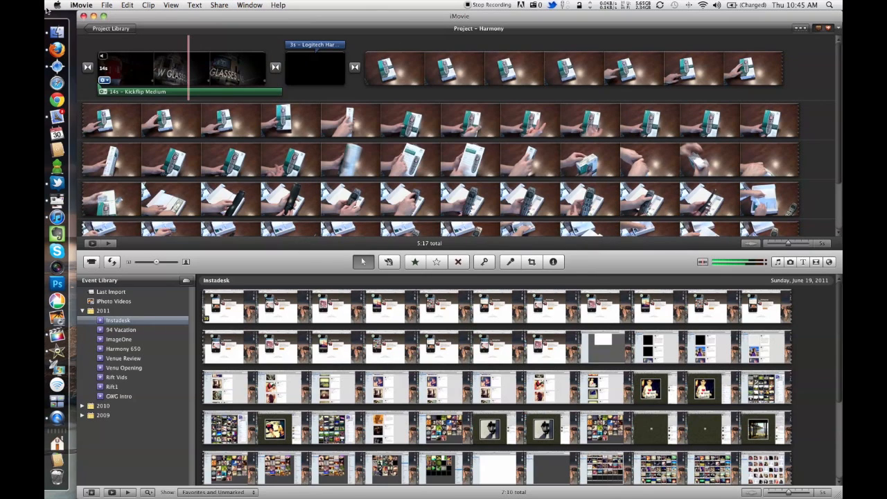
Step: Switch back to Final Cut Pro and look through its sharing and export options
{"action": "left_click", "coordinate": [82, 4]}
{"action": "left_click", "coordinate": [115, 114]}
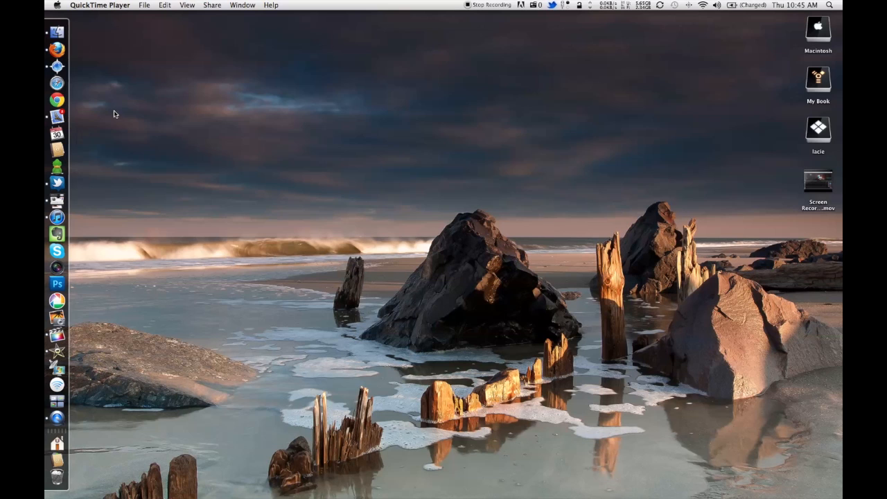
{"action": "left_click", "coordinate": [57, 335]}
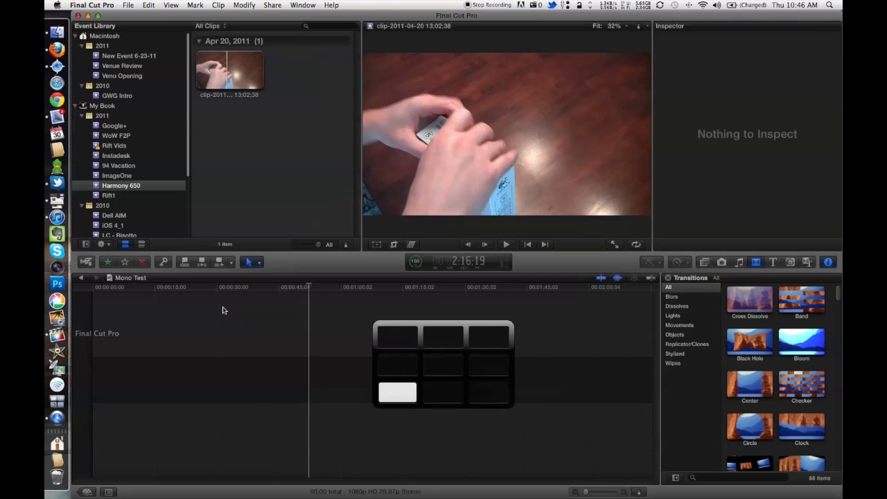
{"action": "left_click", "coordinate": [276, 5]}
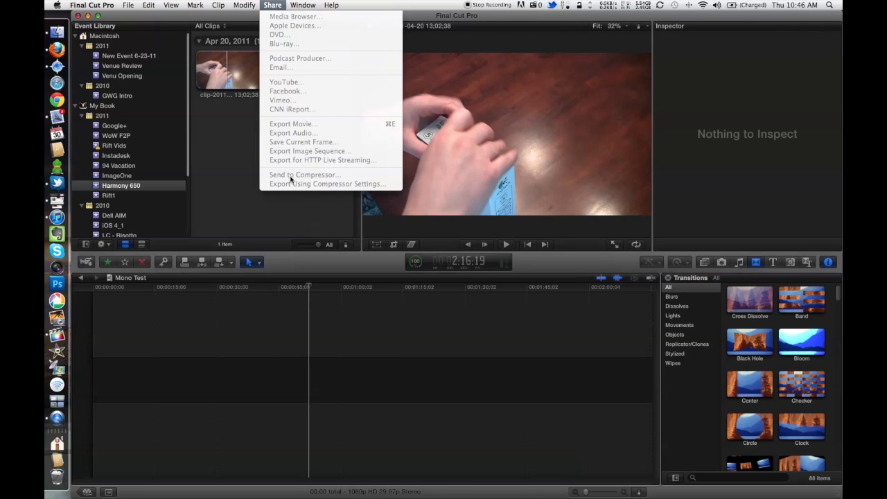
{"action": "left_click", "coordinate": [229, 165]}
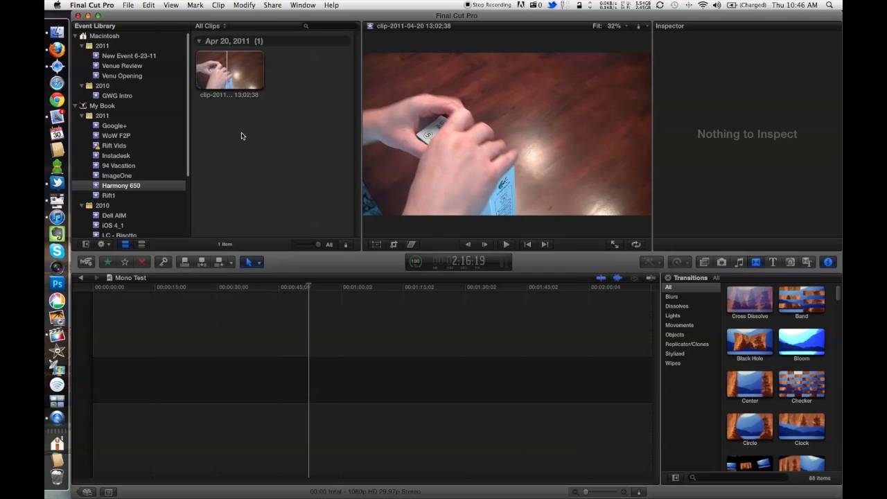
Step: Add two separate sections of the Harmony 650 clip one after the other to the Mono Test timeline
{"action": "left_click", "coordinate": [217, 63]}
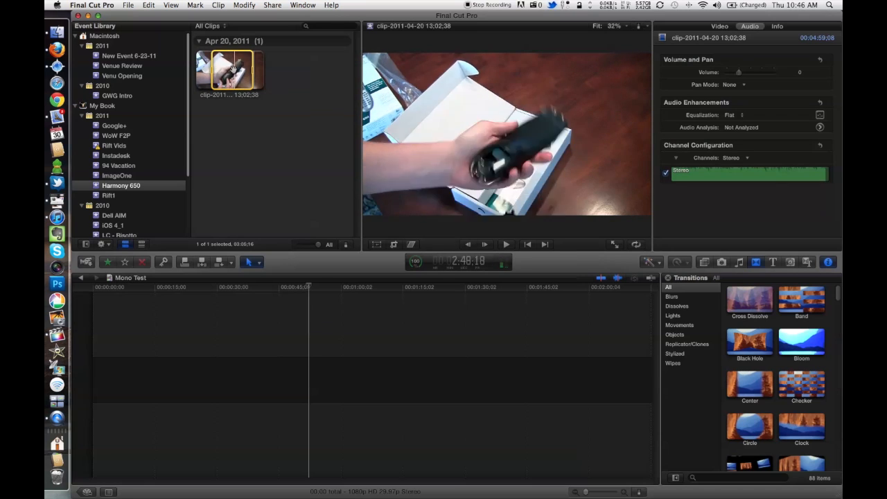
{"action": "left_click_drag", "start_coordinate": [228, 69], "coordinate": [291, 361]}
{"action": "left_click", "coordinate": [234, 75]}
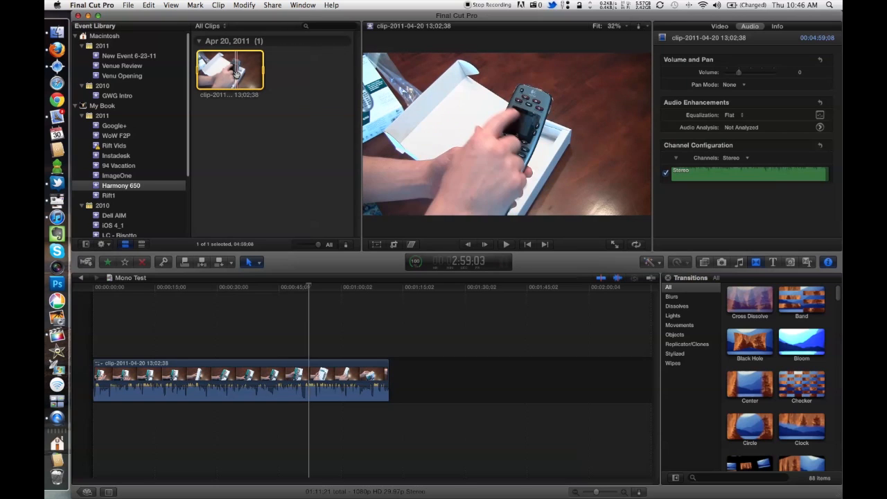
{"action": "left_click_drag", "start_coordinate": [264, 71], "coordinate": [452, 374]}
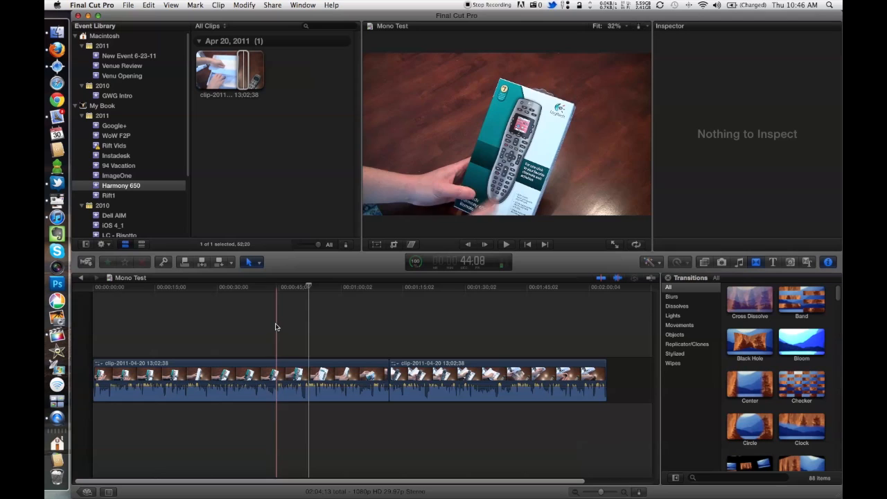
Step: Play parts of both timeline clips to check their stereo audio levels
{"action": "left_click", "coordinate": [244, 379]}
{"action": "key", "text": "space"}
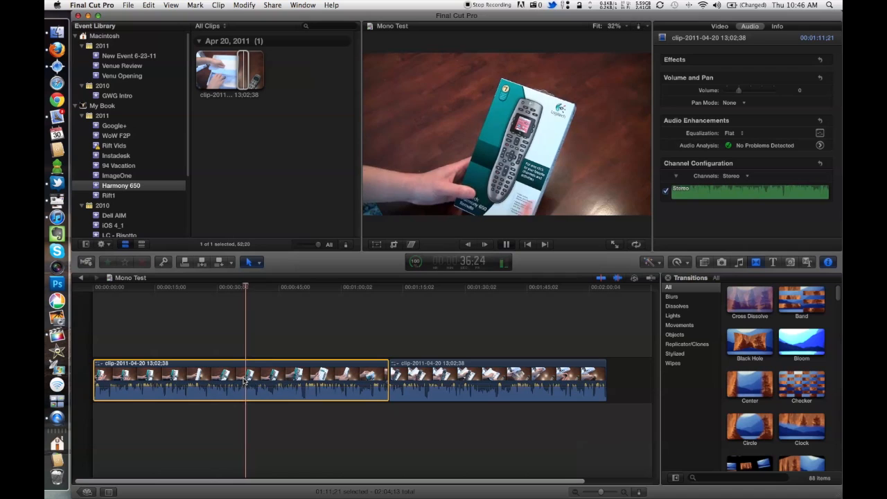
{"action": "left_click", "coordinate": [471, 389]}
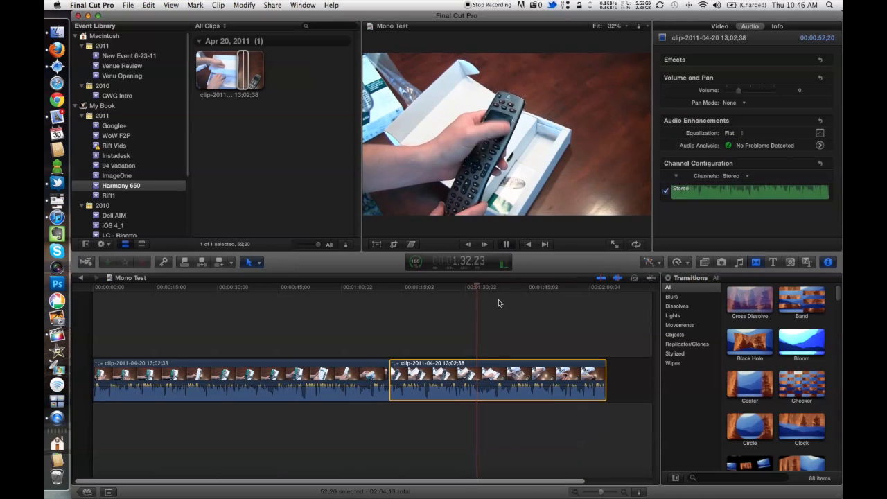
Step: Select both timeline clips and set their audio channel configuration to Dual Mono
{"action": "left_click", "coordinate": [328, 366]}
{"action": "key", "text": "super+a"}
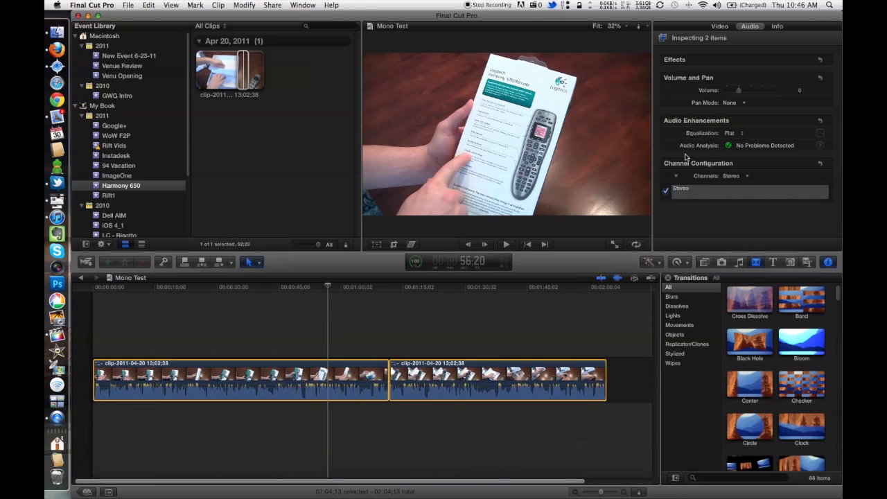
{"action": "left_click", "coordinate": [720, 26]}
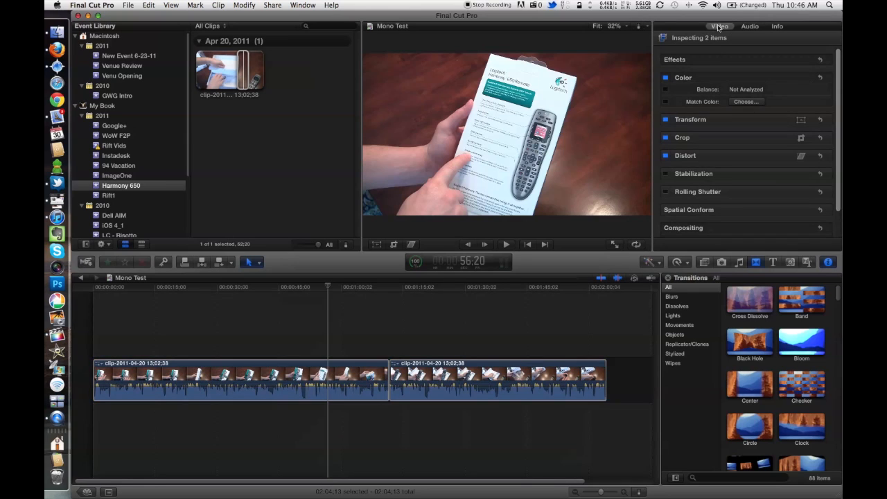
{"action": "left_click", "coordinate": [305, 5]}
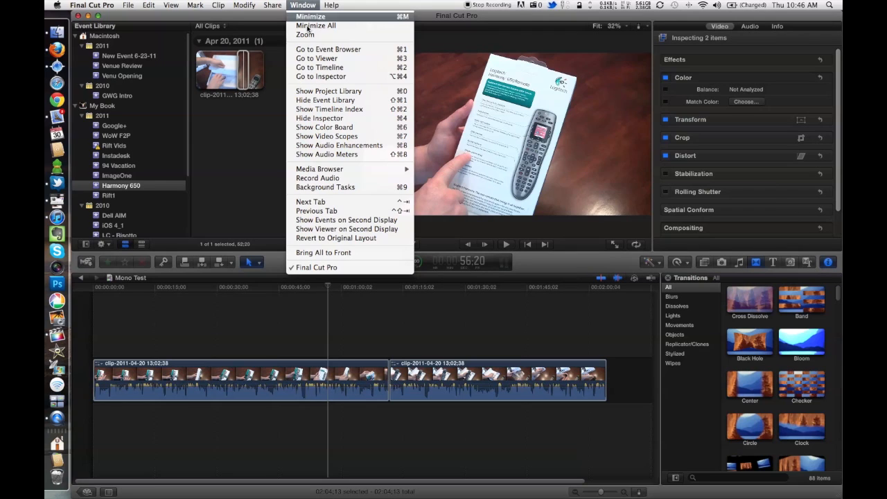
{"action": "left_click", "coordinate": [691, 36]}
{"action": "left_click", "coordinate": [750, 27]}
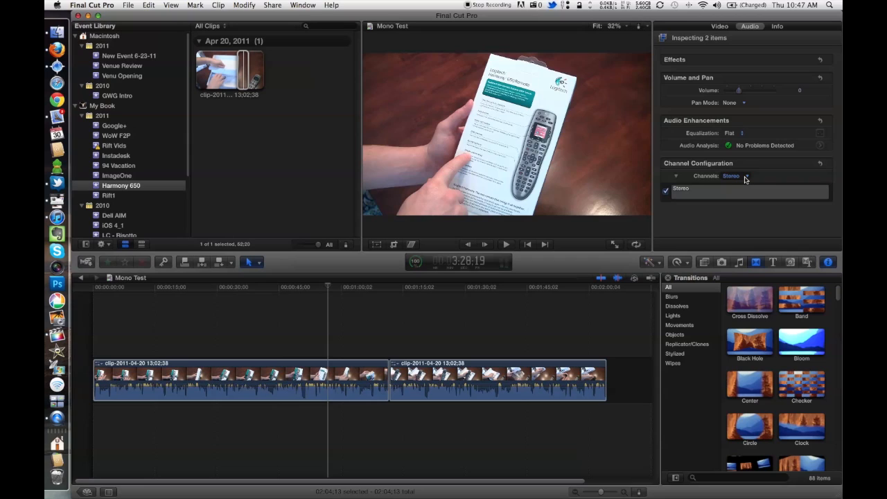
{"action": "left_click", "coordinate": [746, 178]}
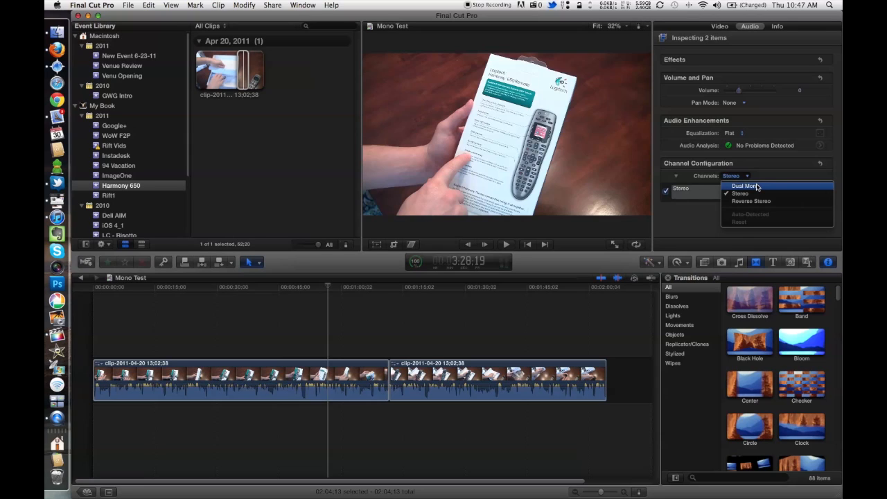
{"action": "left_click", "coordinate": [758, 187]}
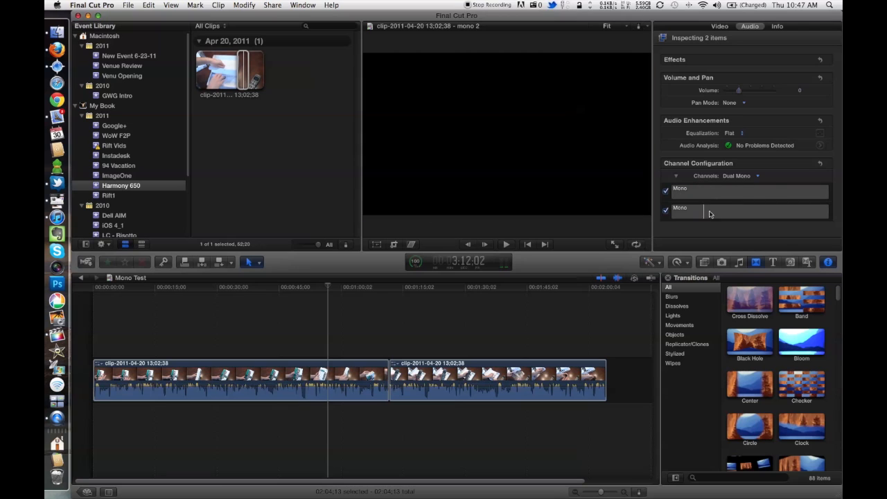
Step: Play sections of the first and second timeline clips to check their Dual Mono audio
{"action": "left_click", "coordinate": [254, 386]}
{"action": "key", "text": "space"}
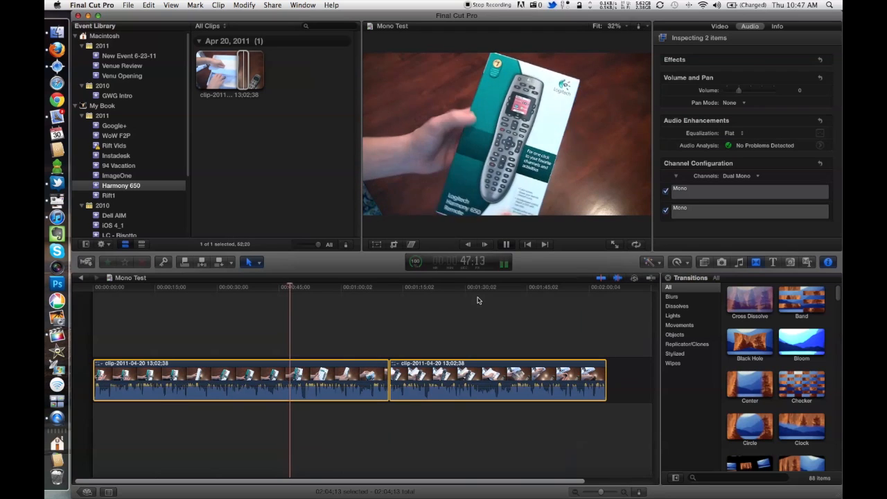
{"action": "left_click", "coordinate": [429, 366]}
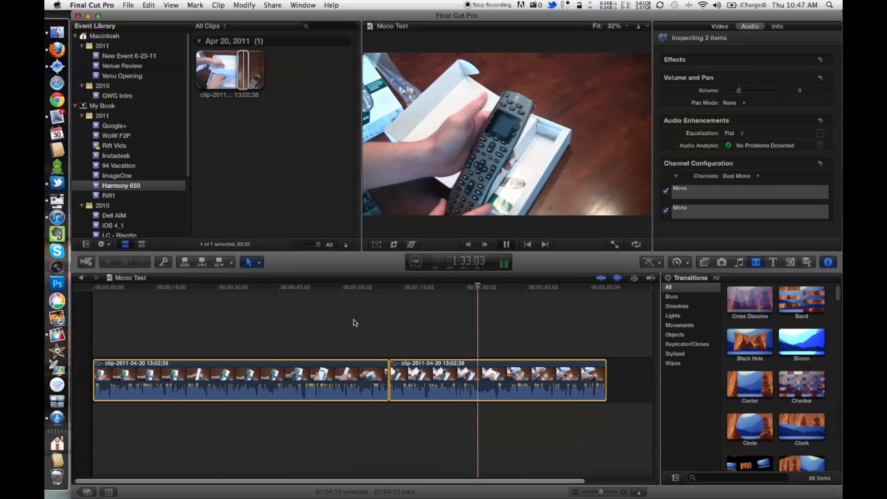
{"action": "key", "text": "space"}
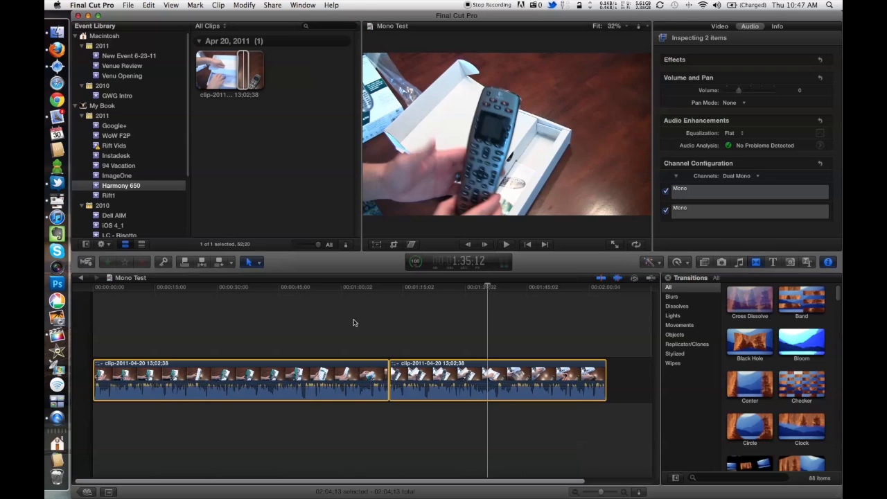
{"action": "left_click", "coordinate": [354, 322]}
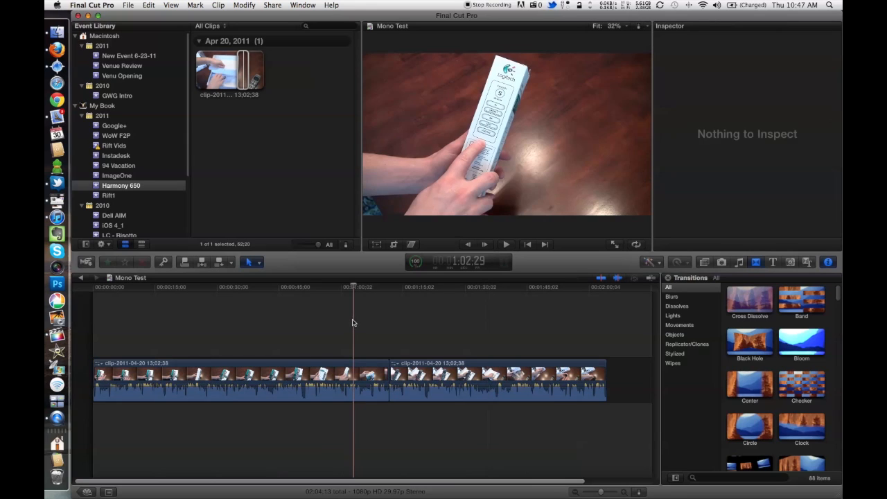
{"action": "left_click", "coordinate": [206, 309]}
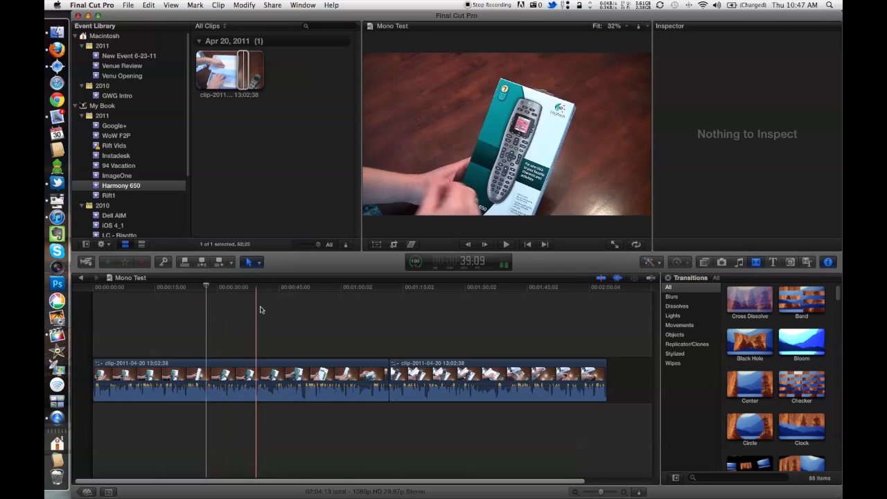
{"action": "left_click", "coordinate": [233, 309]}
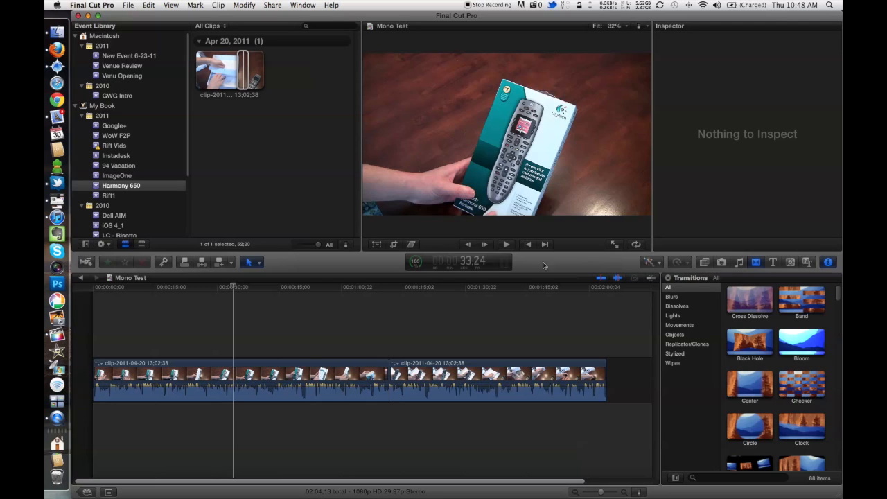
Step: Play the first timeline clip and review its available audio channel configuration options, keeping Dual Mono
{"action": "left_click", "coordinate": [339, 309]}
{"action": "key", "text": "space"}
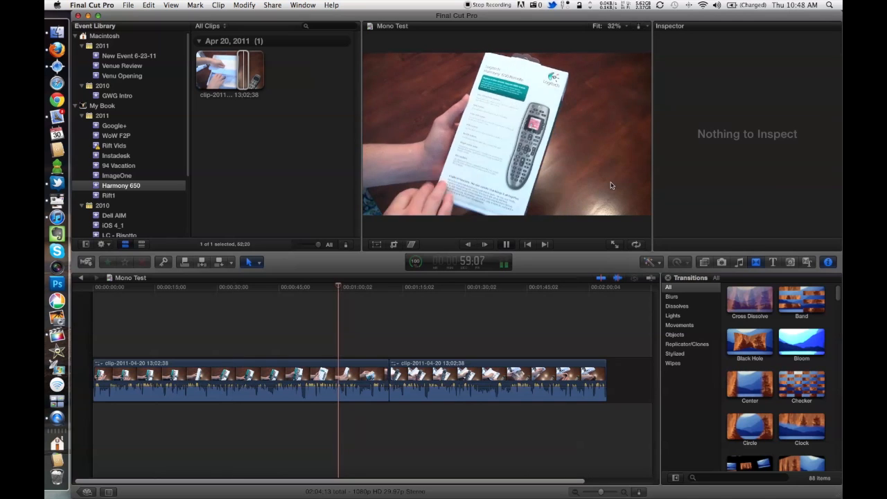
{"action": "left_click", "coordinate": [307, 363]}
{"action": "left_click", "coordinate": [751, 26]}
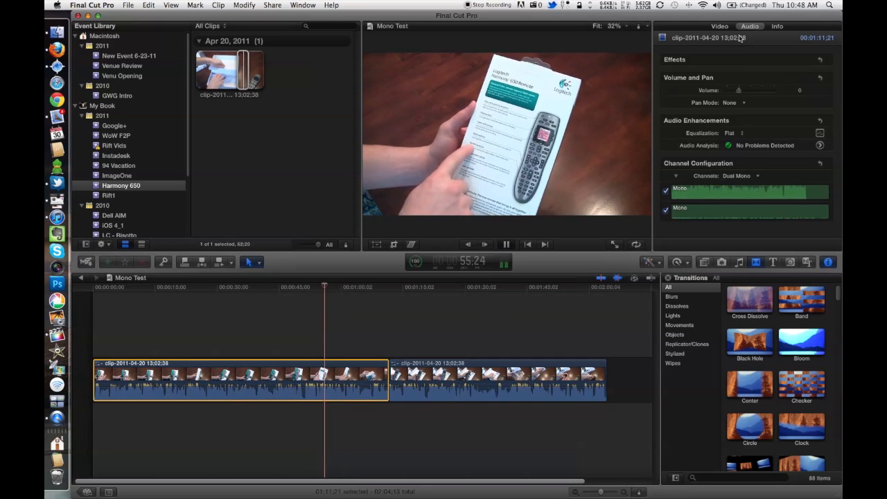
{"action": "left_click", "coordinate": [747, 176]}
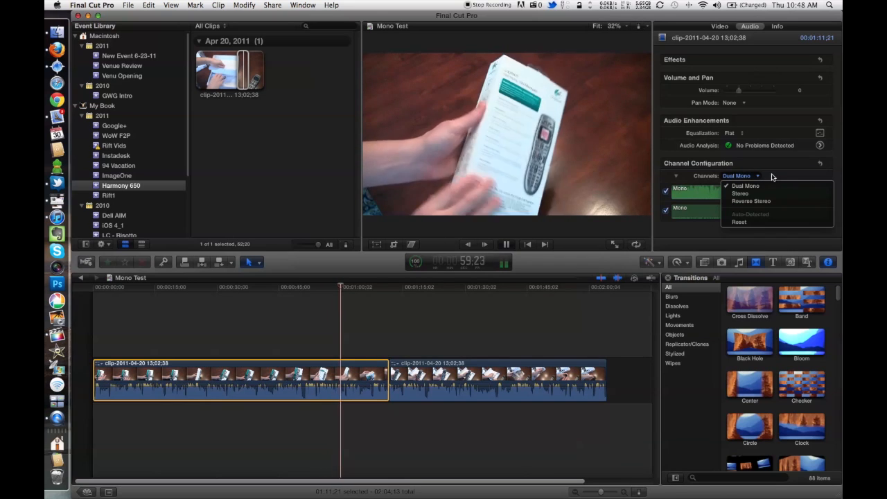
{"action": "left_click", "coordinate": [773, 177]}
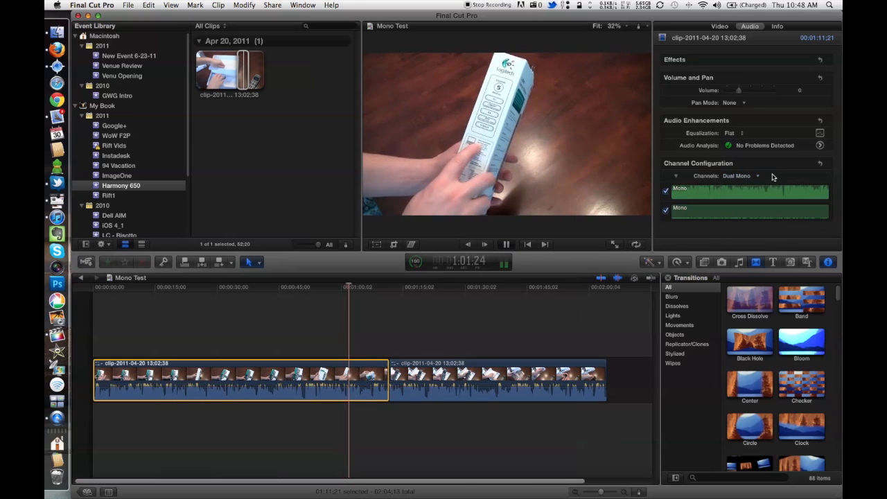